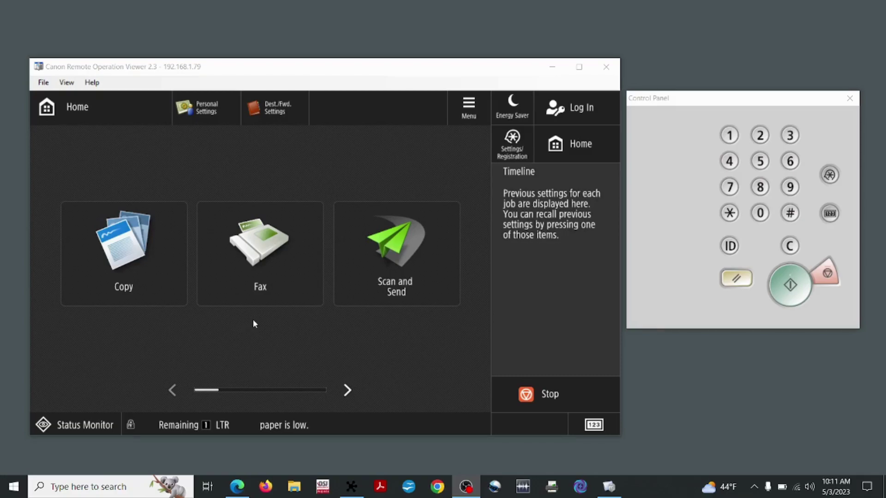
Open the Copy screen from the Home tile, showing Black & White, 100%, LTR, one copy
click(158, 279)
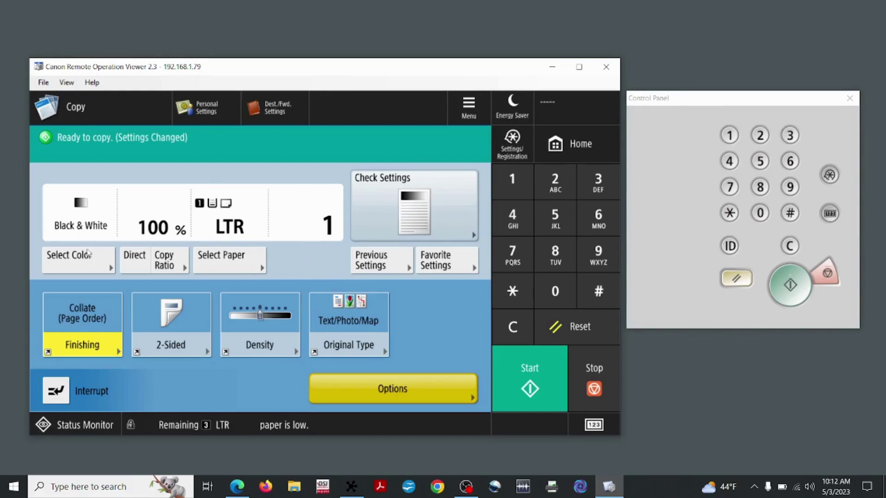
Switch Select Color from Black & White to Auto (Color/B&W) and confirm
click(76, 263)
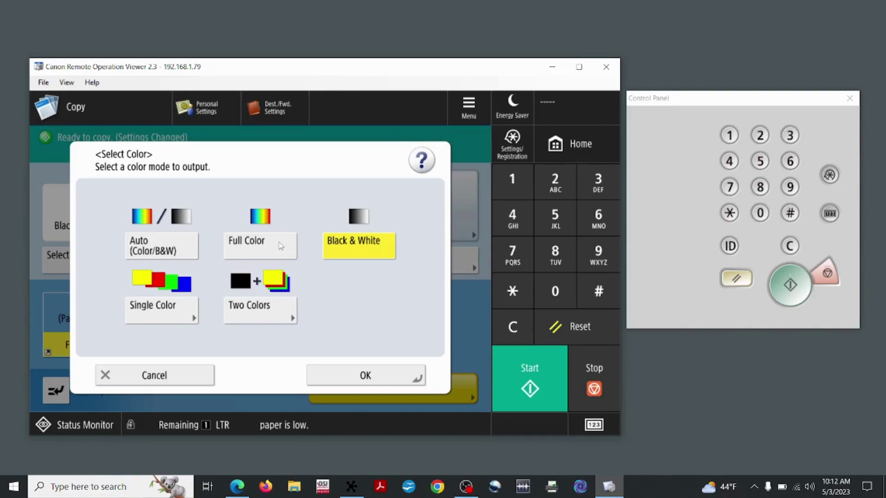
click(174, 244)
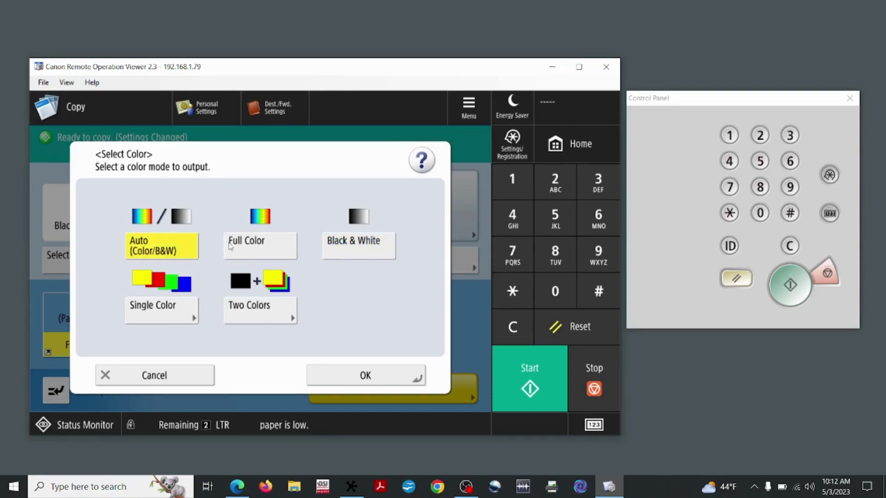
click(340, 384)
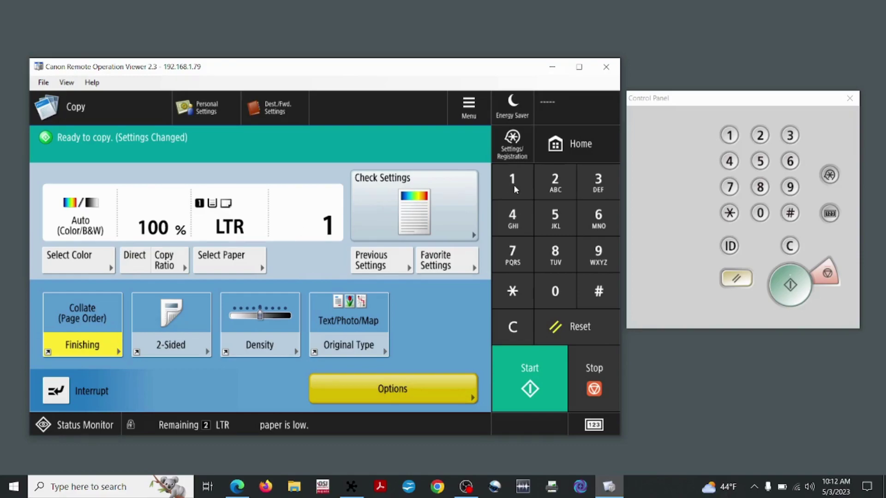
Set the quantity to 10 copies with 1-Sided>2-Sided duplex output
click(555, 291)
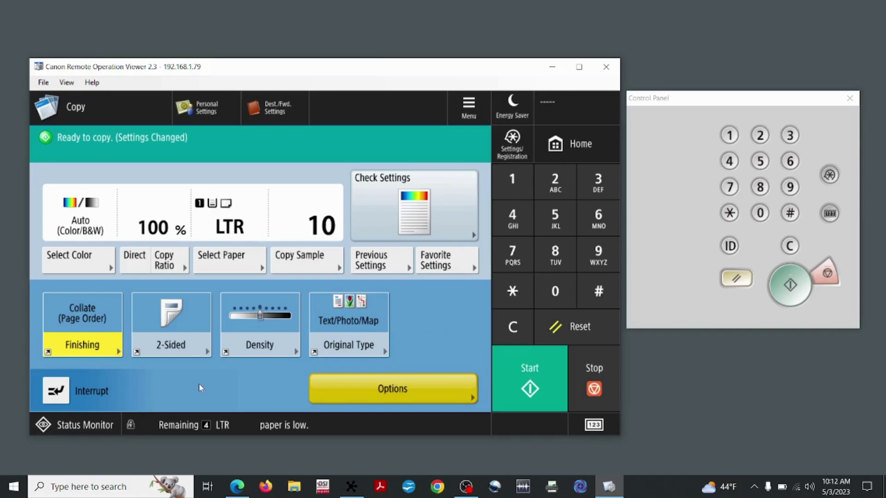
click(184, 347)
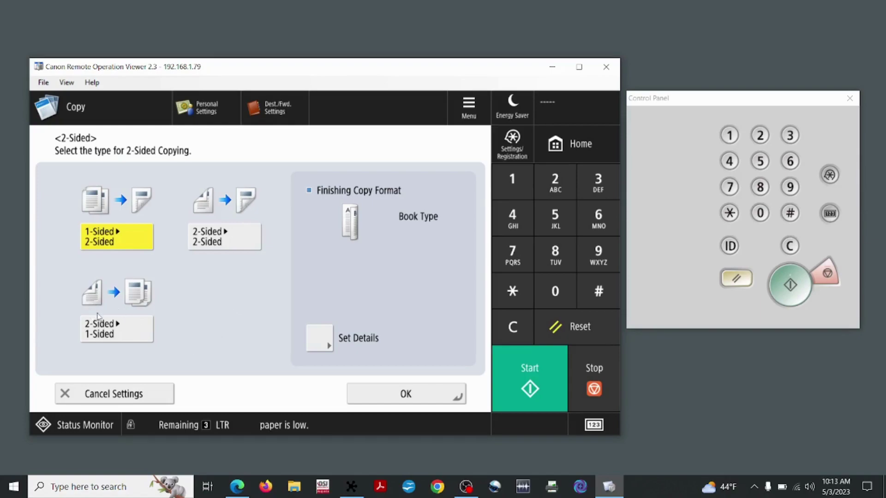
click(381, 394)
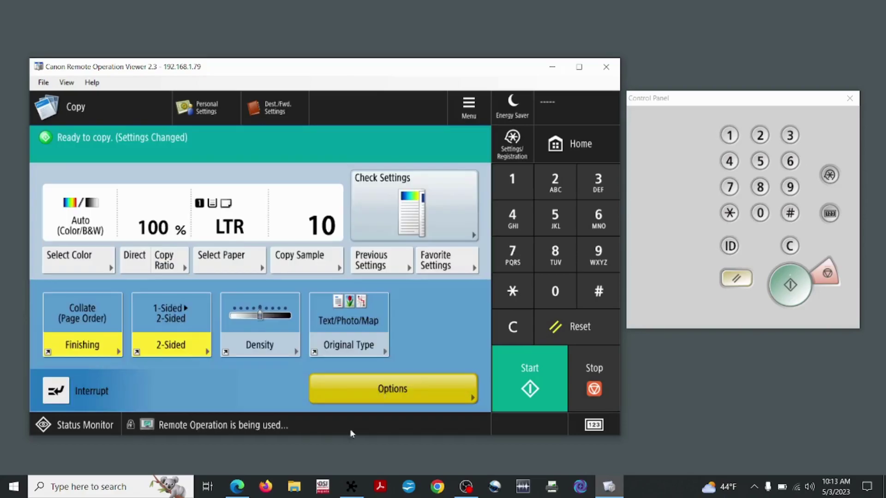
Back out of Finishing without changes, clear the copy count to 1, and return Home
click(94, 347)
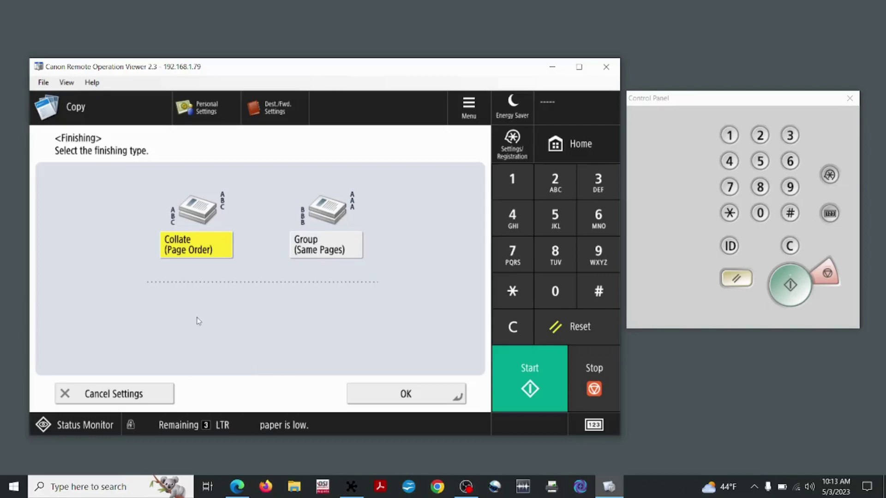
click(145, 392)
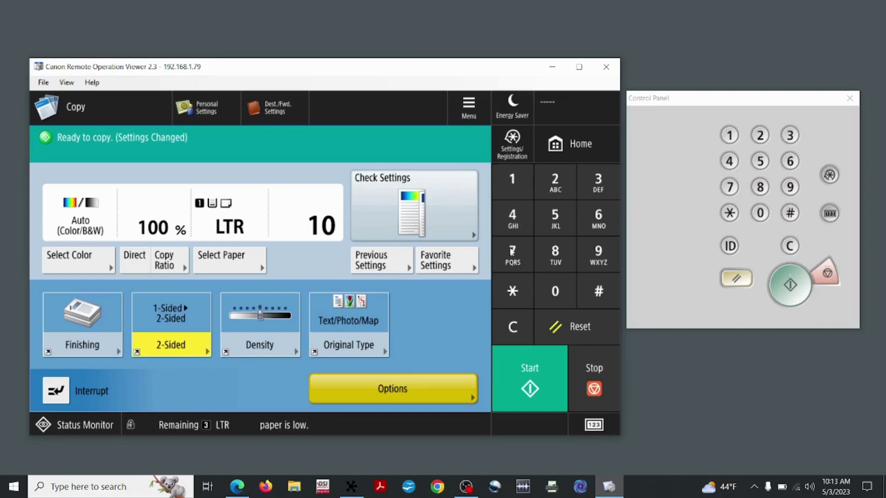
click(503, 318)
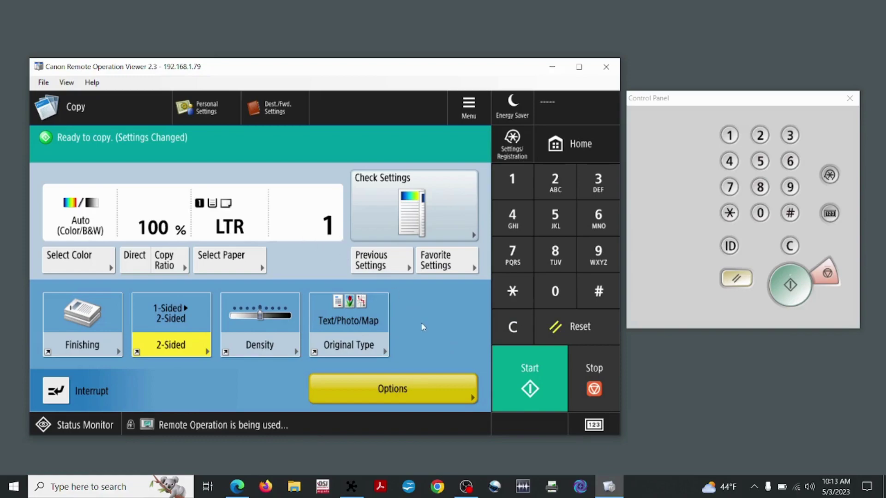
click(563, 147)
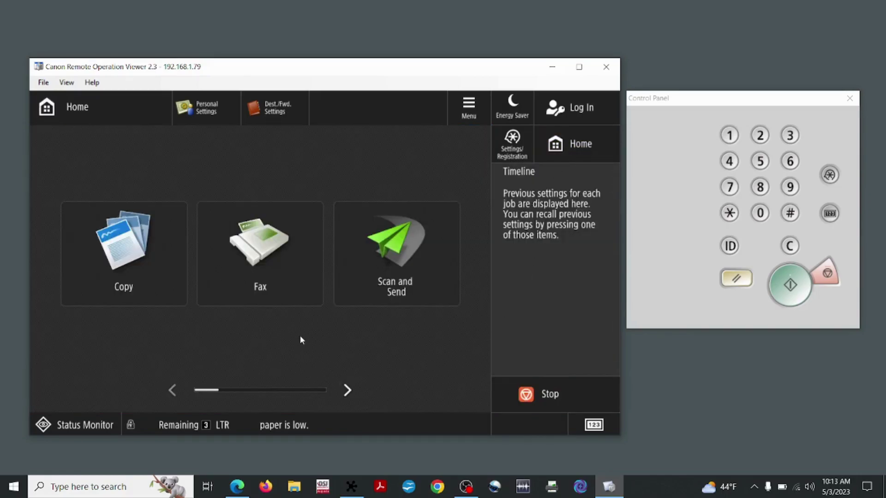
Open Scan and Send's local Address Book, which has no destinations
click(390, 270)
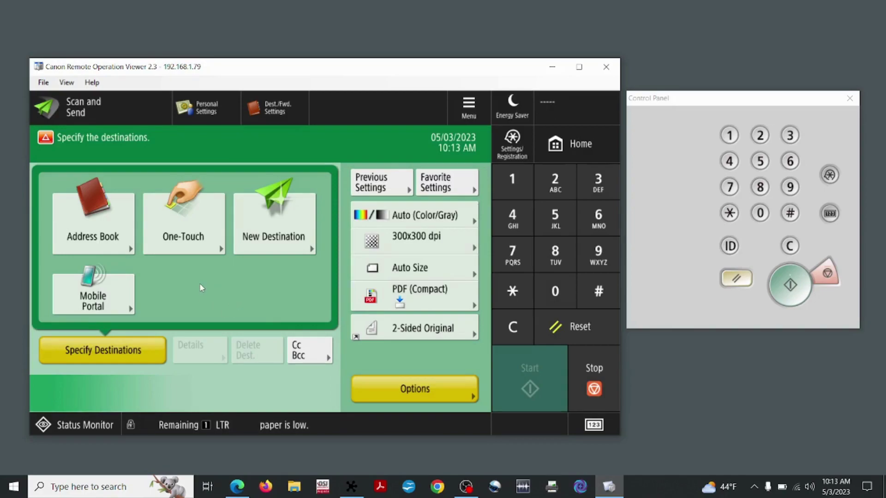
click(106, 238)
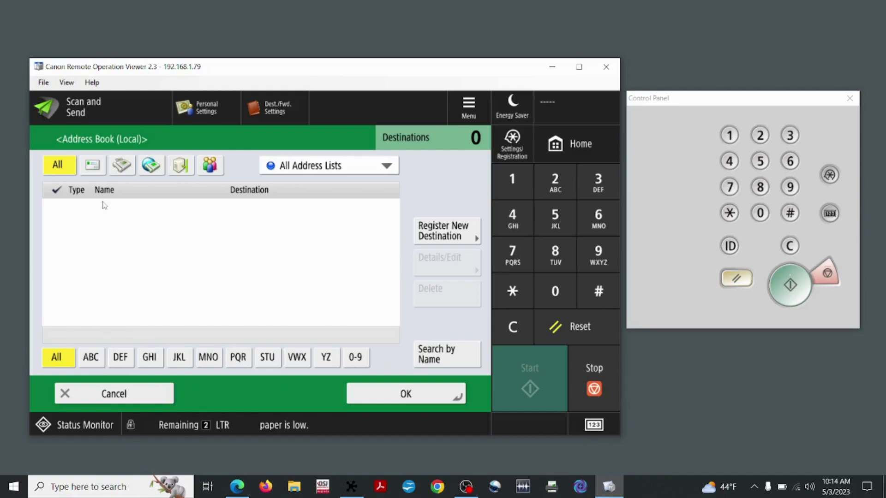
Try the Address Book type filters, including fax, then show All and return Home
click(93, 166)
click(124, 167)
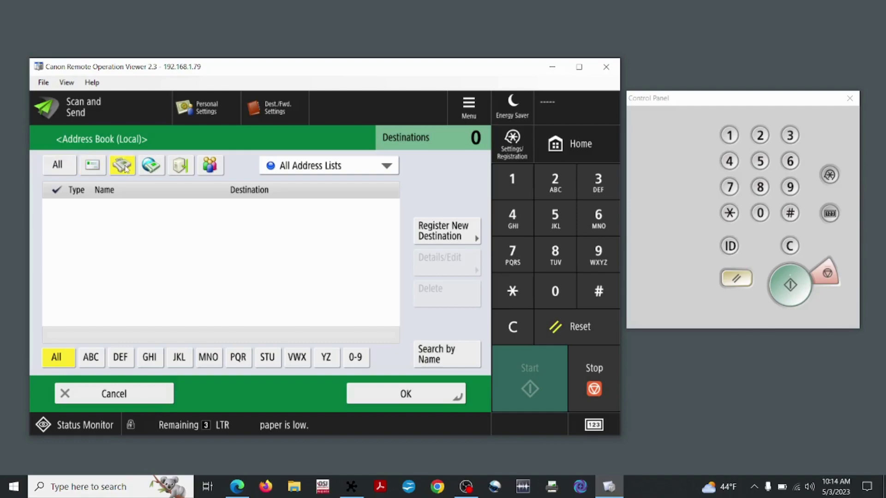
click(60, 166)
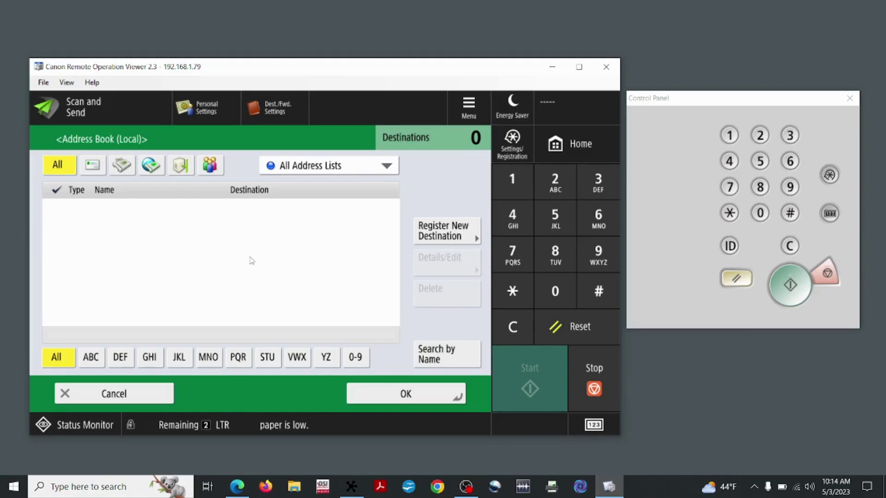
click(541, 142)
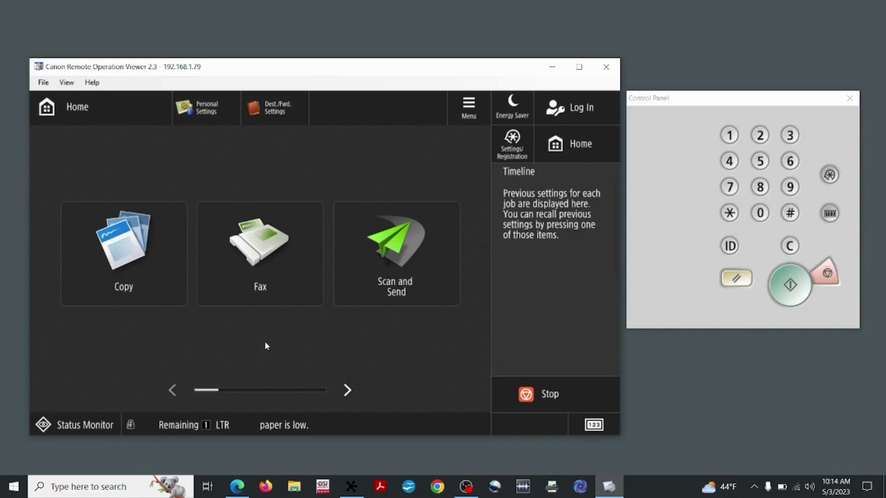
Open Fax and key in the 11-digit destination number on the numeric keypad
click(266, 266)
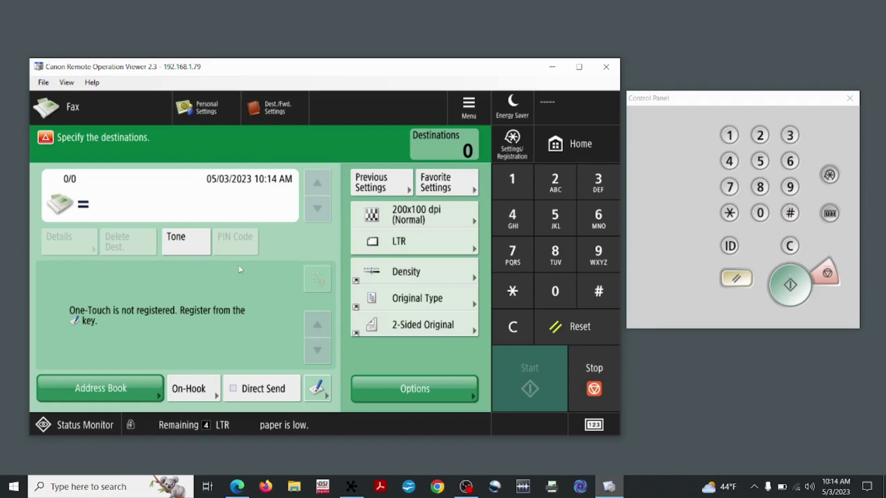
click(508, 186)
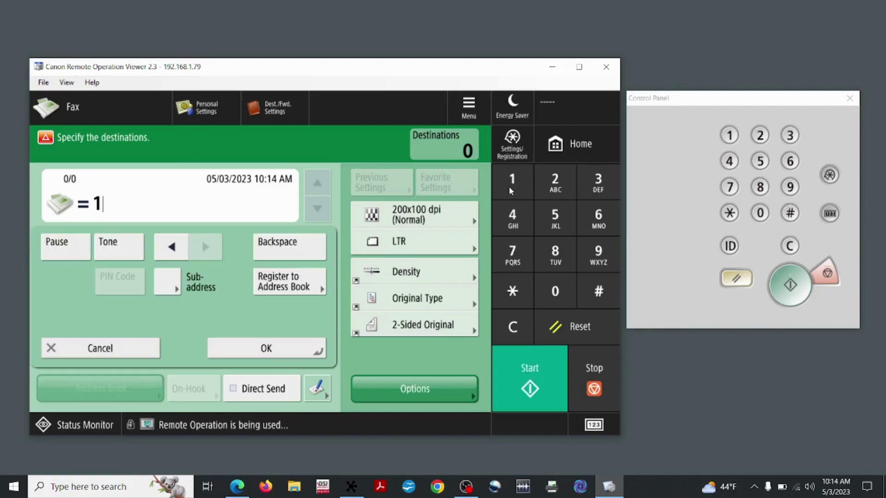
click(517, 255)
click(517, 253)
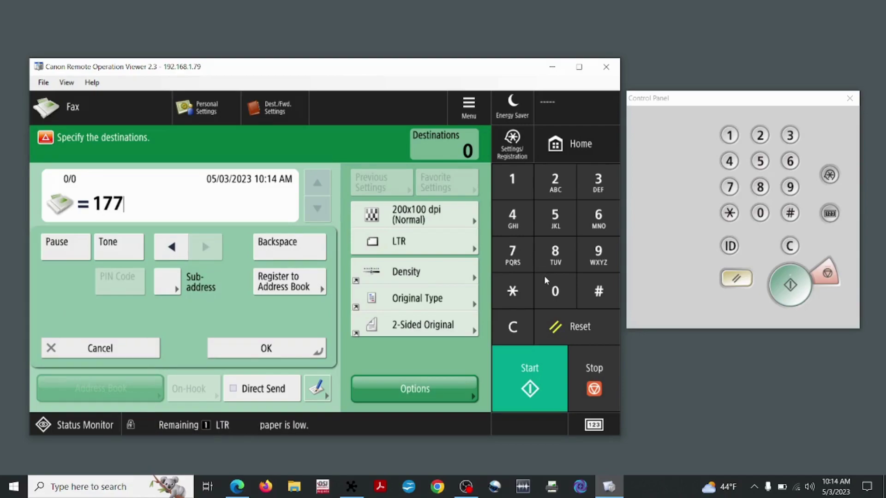
click(544, 275)
click(589, 222)
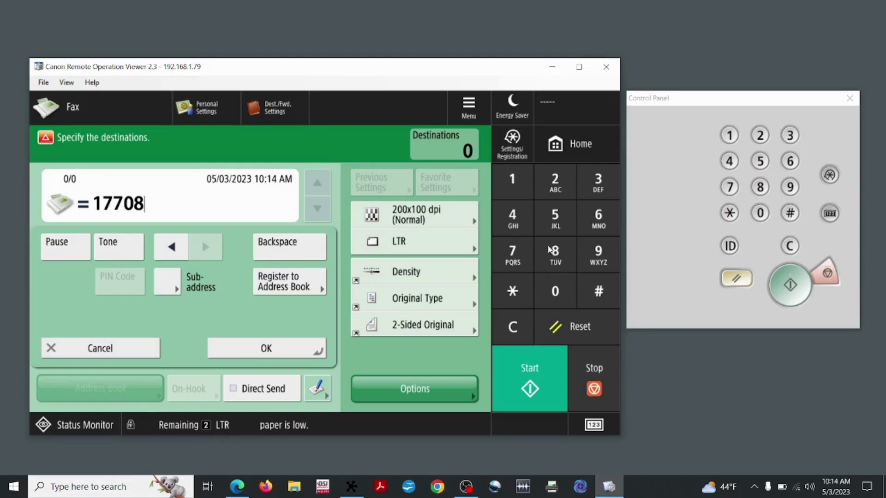
click(514, 261)
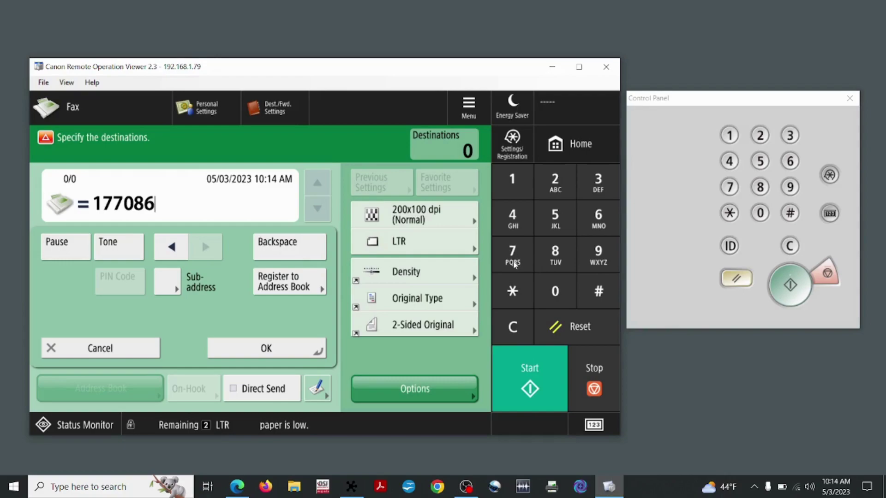
click(518, 166)
click(544, 181)
click(598, 180)
click(526, 217)
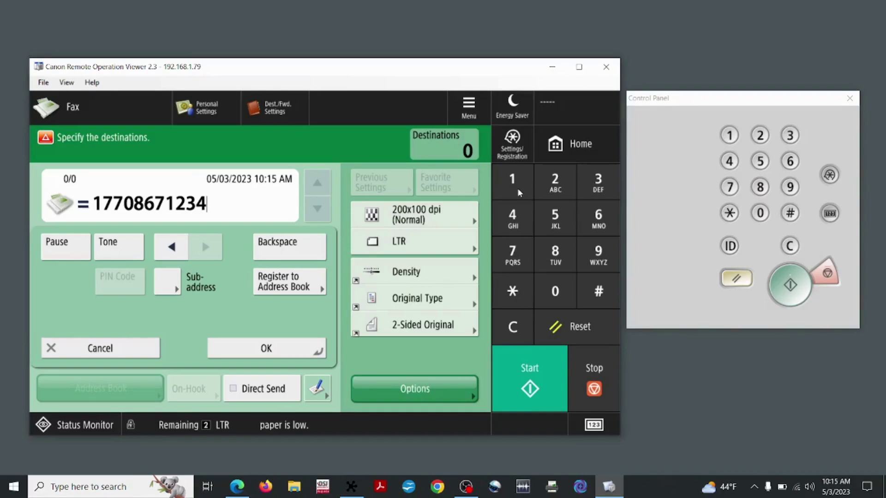
Go Home from Fax and open the Status Monitor's empty Copy/Print job list
click(579, 148)
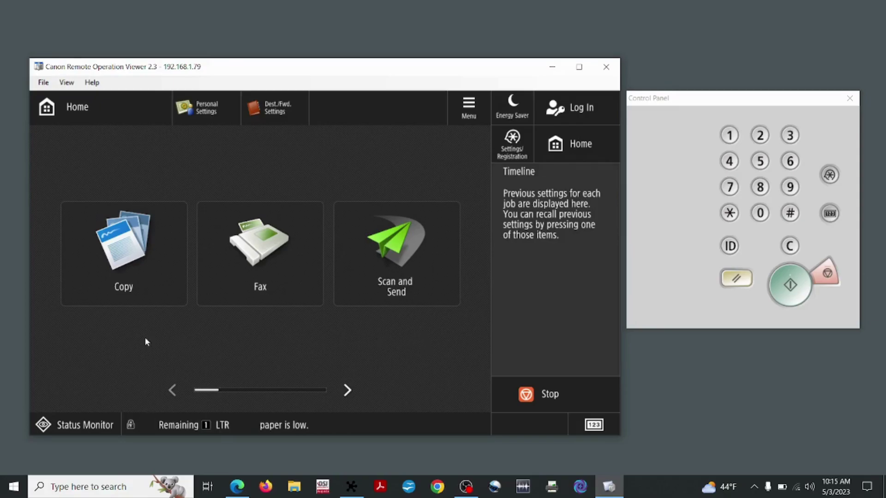
click(78, 427)
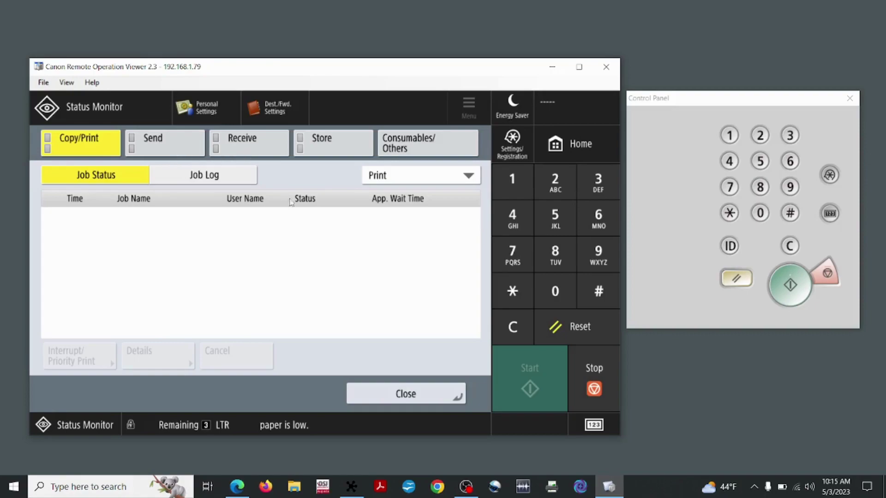
Review paper and toner levels on Consumables/Others, all four toners at 100%, then return Home
click(426, 153)
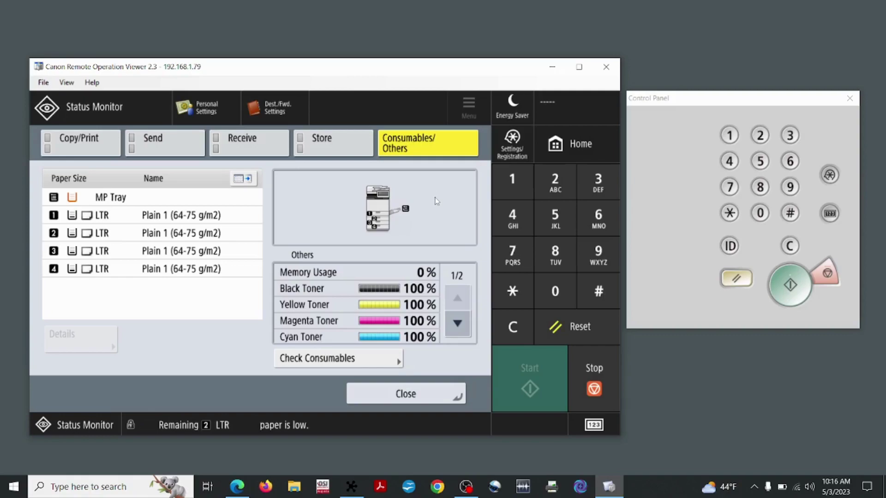
click(586, 141)
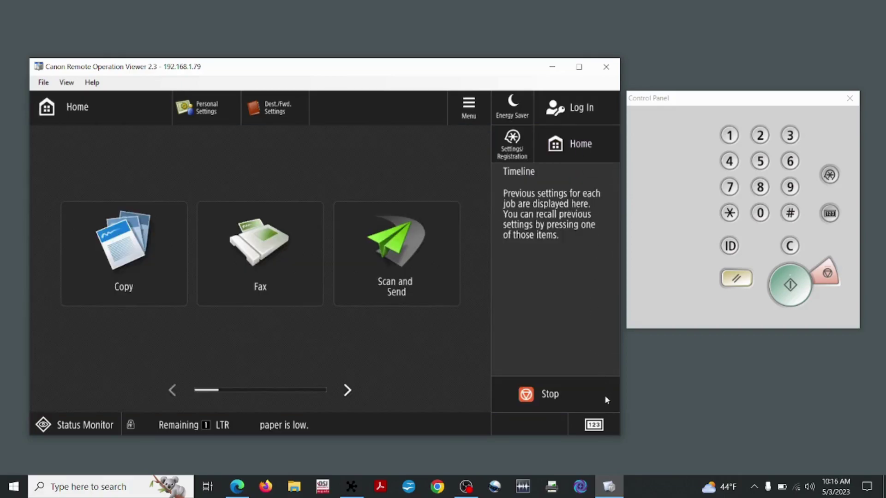
click(600, 425)
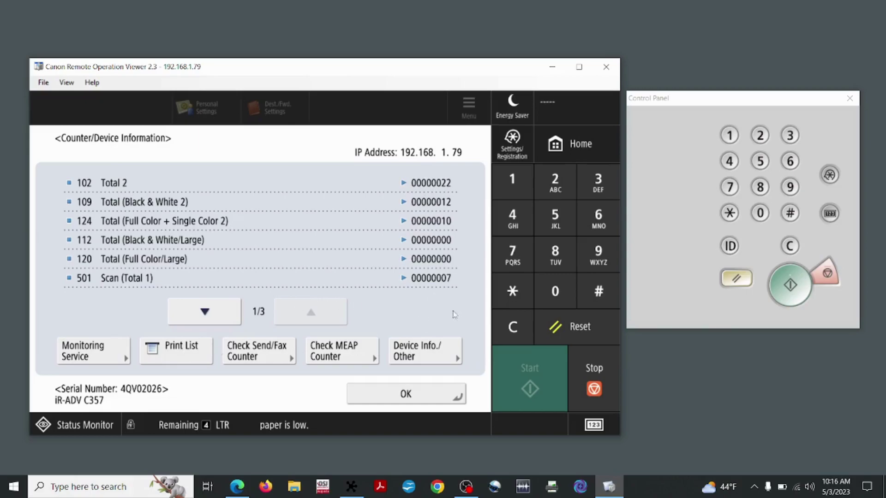
click(424, 392)
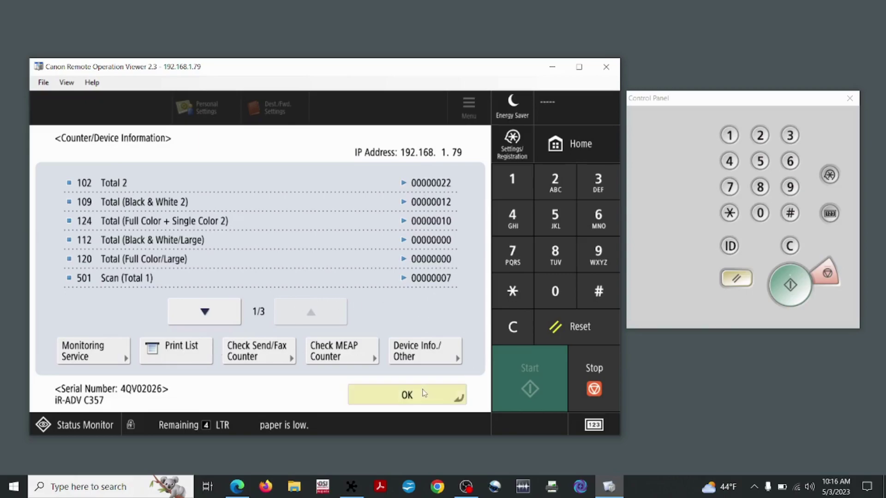